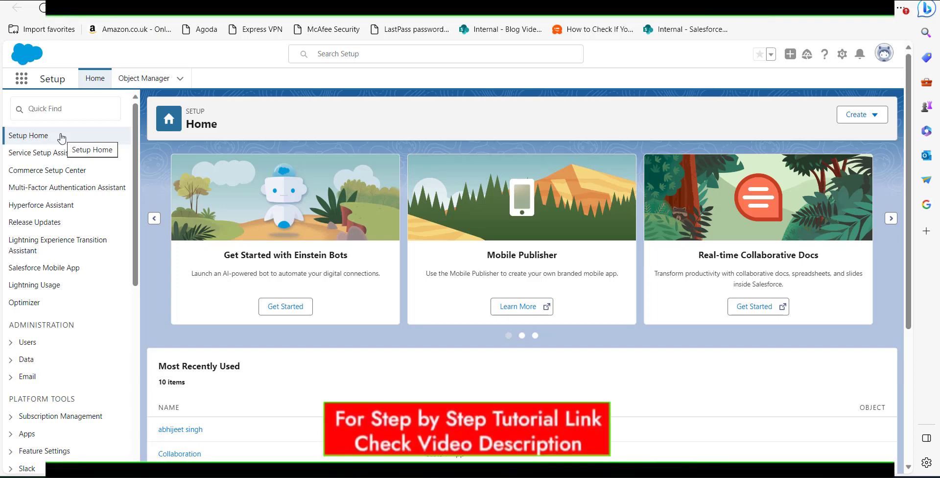
Launch the Sales app from the App Launcher and go to Contacts at normal zoom.
left_click(21, 78)
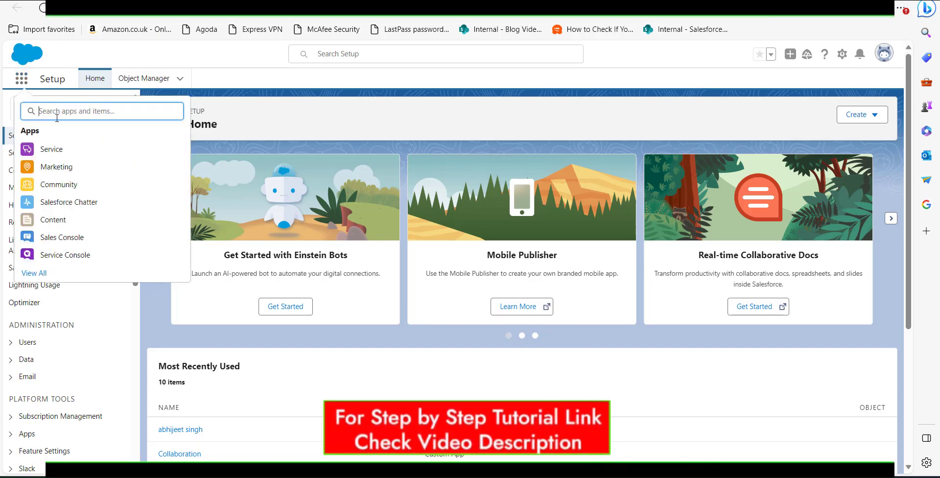
type("sales")
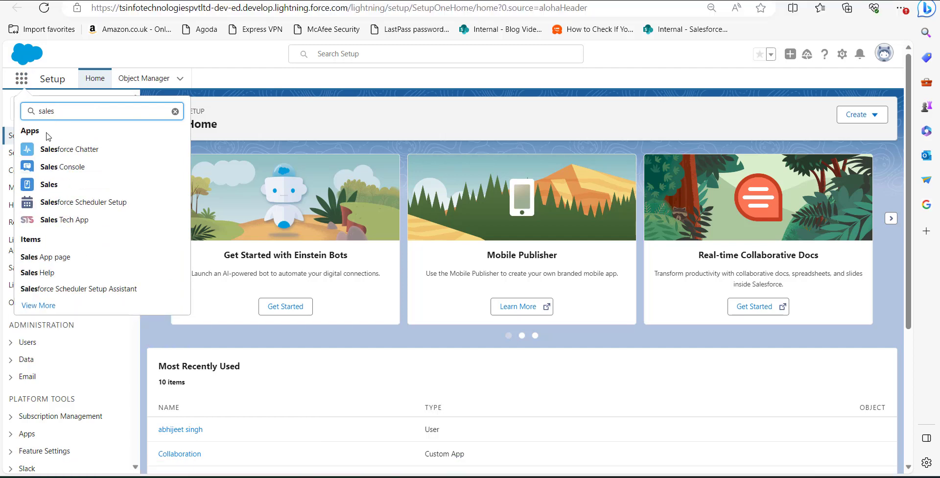
left_click(43, 188)
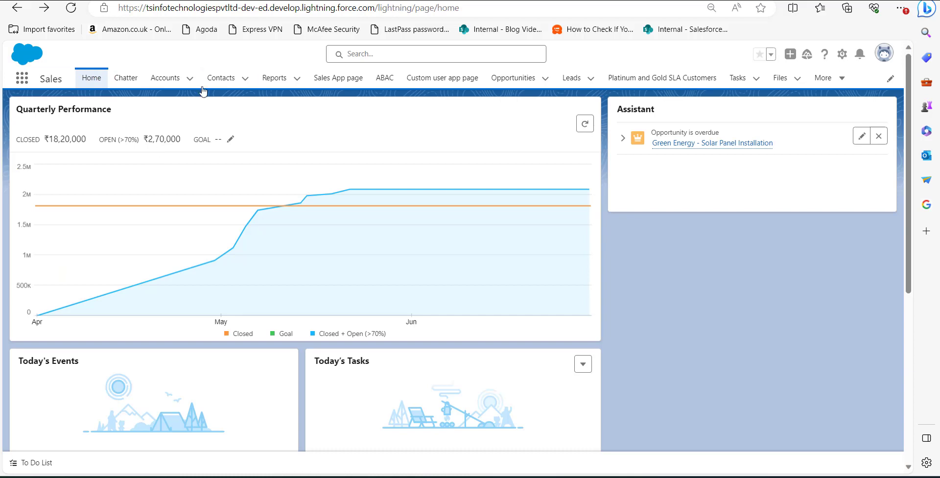
left_click(221, 83)
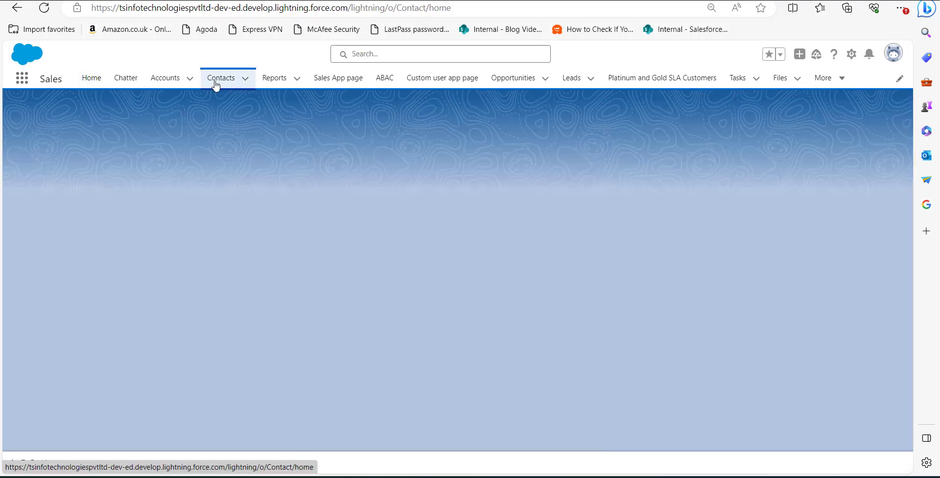
key("ctrl+0")
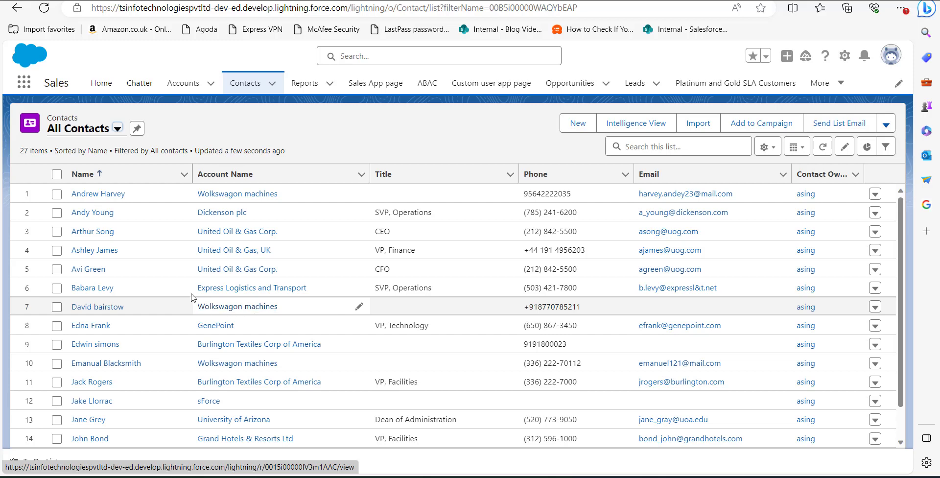
Select the six contacts in rows 2–7 of All Contacts and choose Add to Campaign.
left_click(56, 212)
left_click(57, 231)
left_click(57, 250)
left_click(56, 269)
left_click(57, 288)
left_click(57, 306)
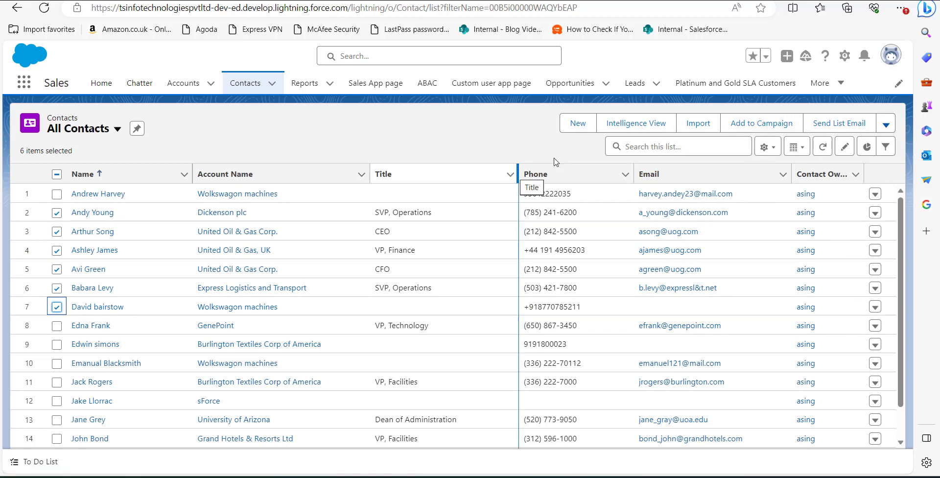
left_click(742, 125)
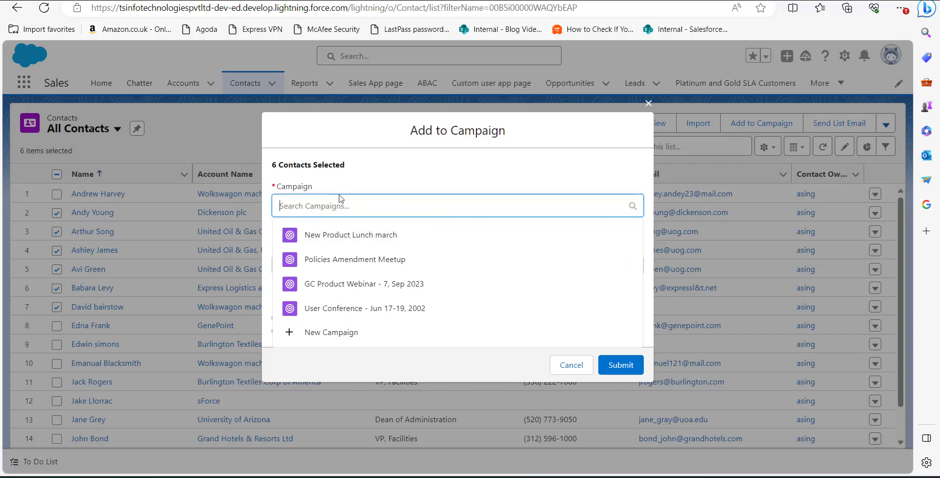
left_click(362, 288)
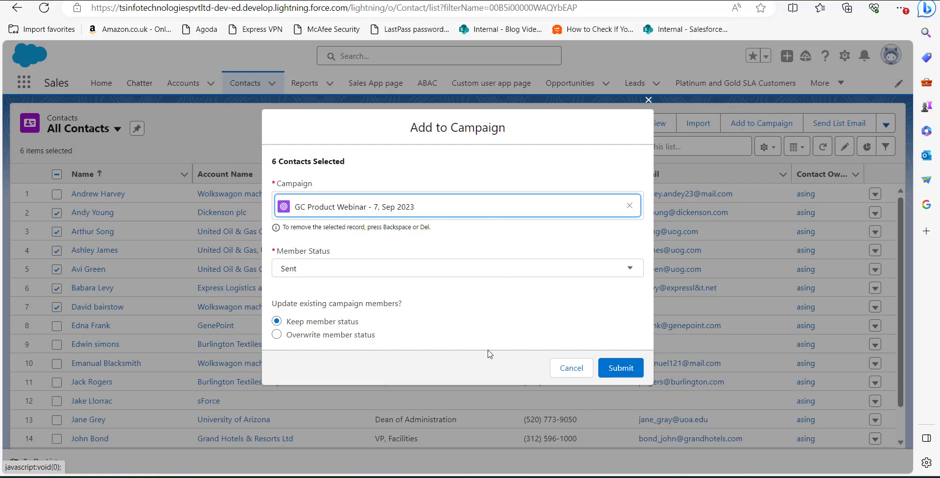
left_click(561, 368)
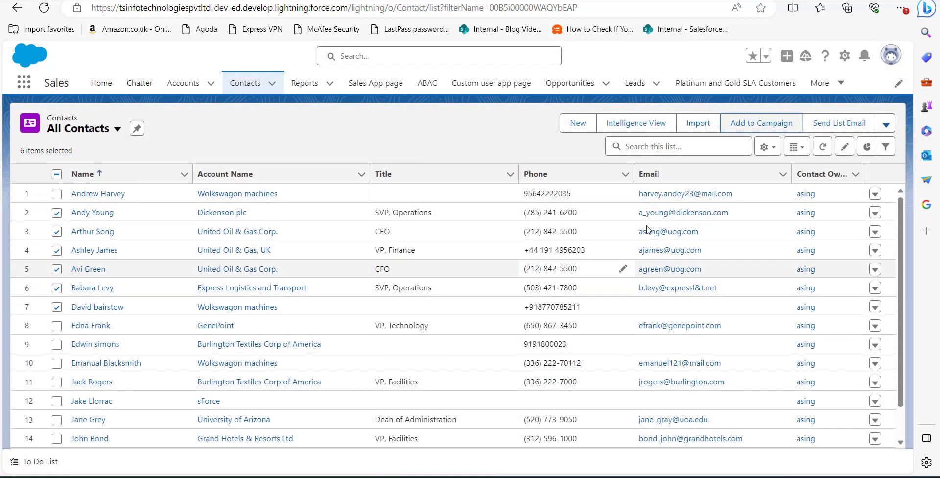
left_click(748, 124)
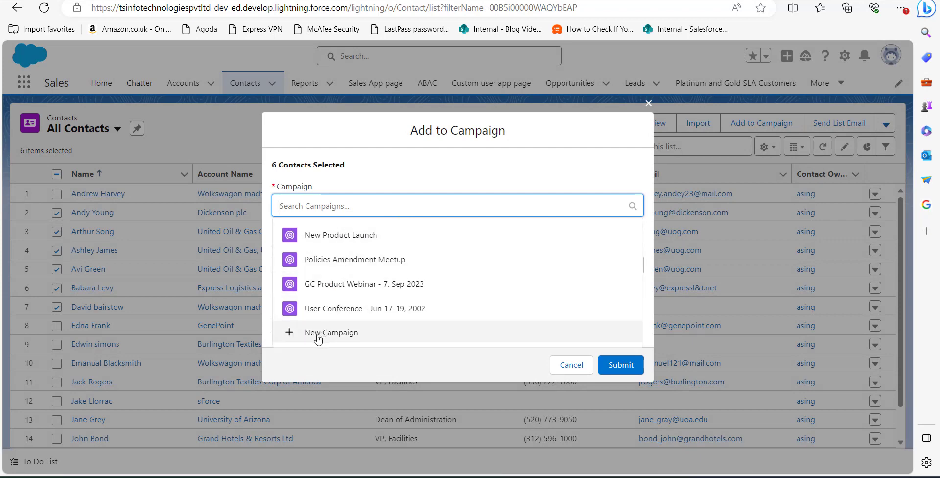
Start a new campaign named 'Product feedback' with type Conference.
left_click(291, 335)
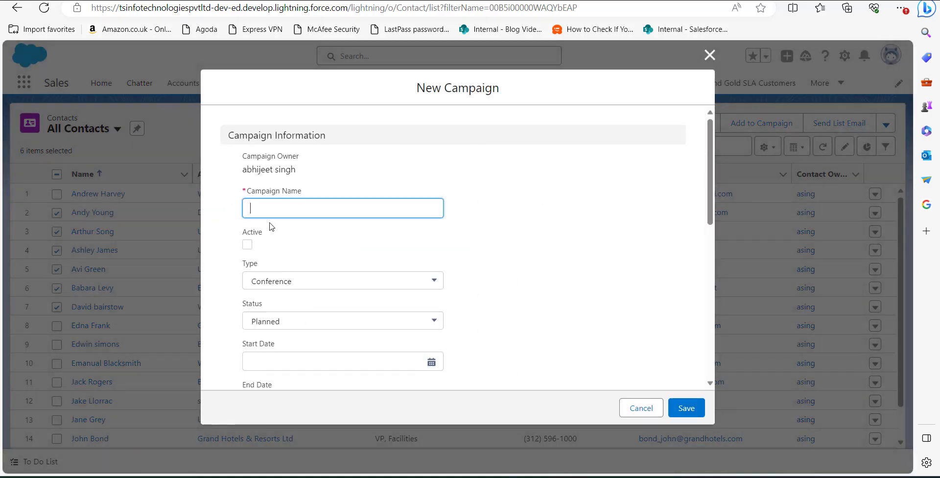
type("Product feedback")
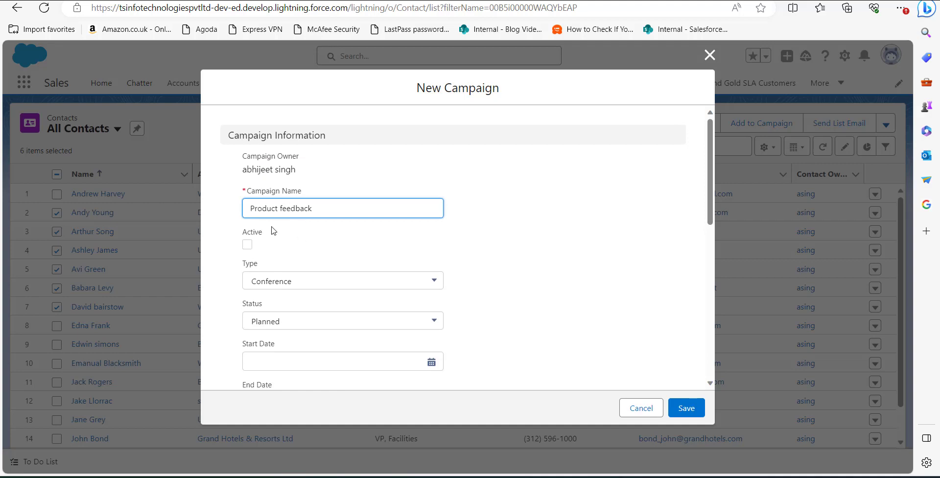
left_click(283, 267)
left_click(383, 281)
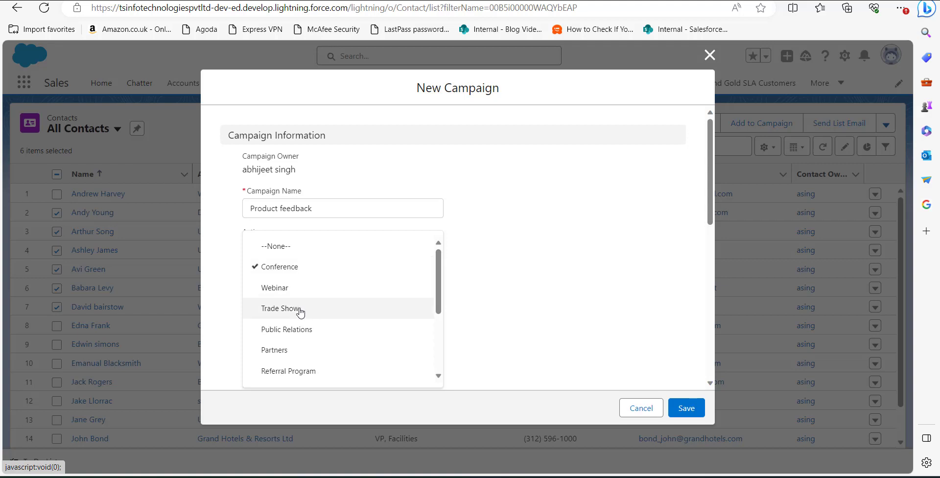
left_click(367, 266)
Keep status Planned, set start and end dates to 20/10/2023, and save the campaign.
scroll(319, 284, "down", 2)
left_click(306, 239)
left_click(301, 280)
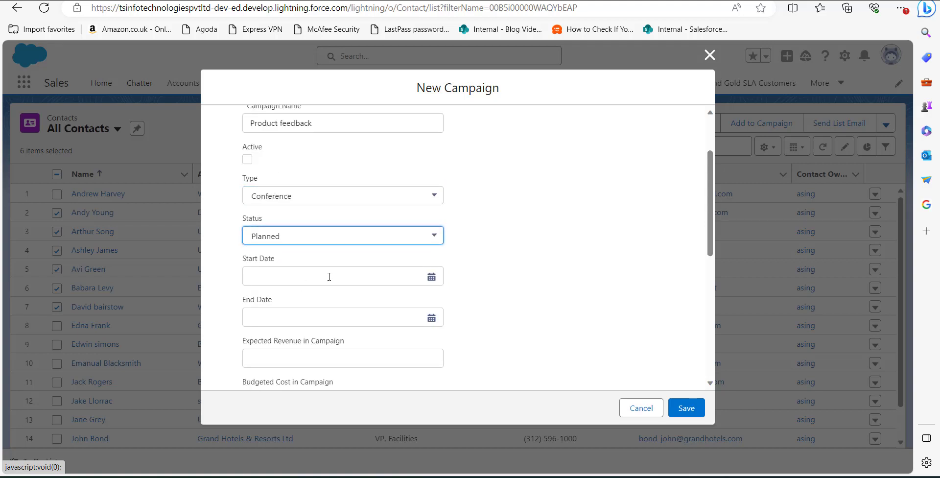
left_click(432, 277)
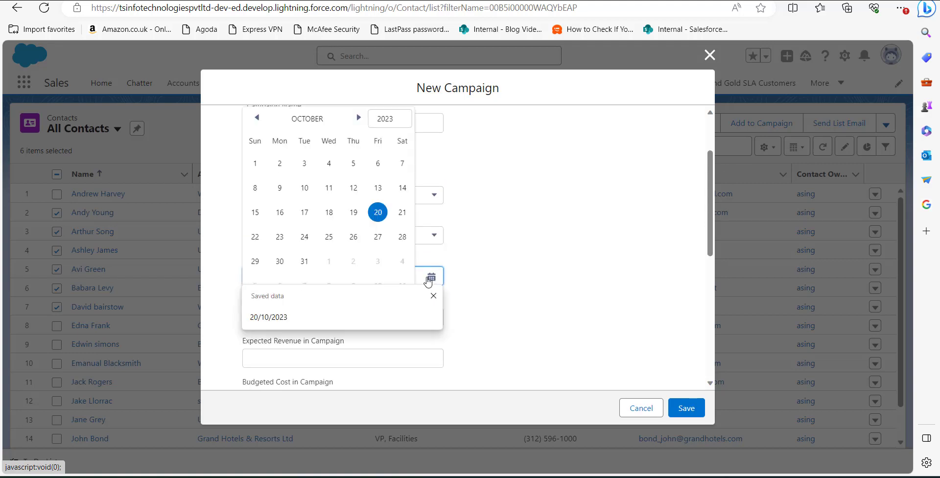
left_click(378, 212)
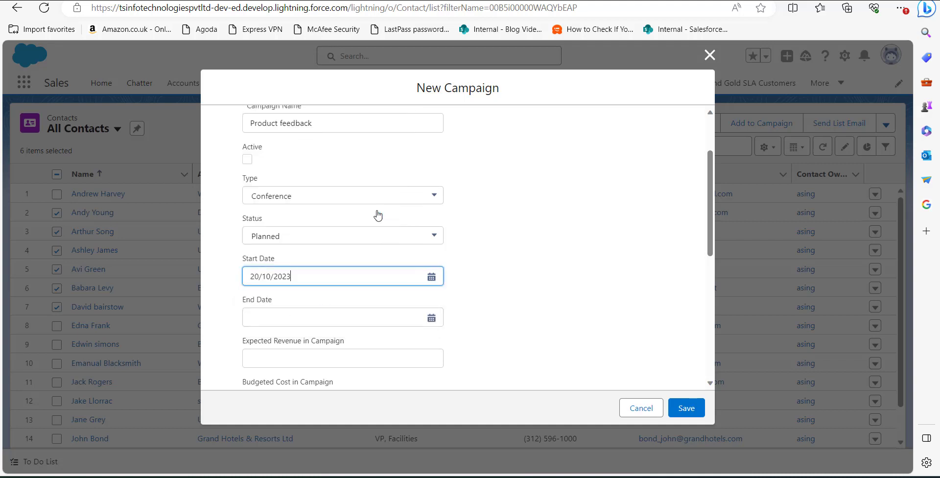
left_click(432, 320)
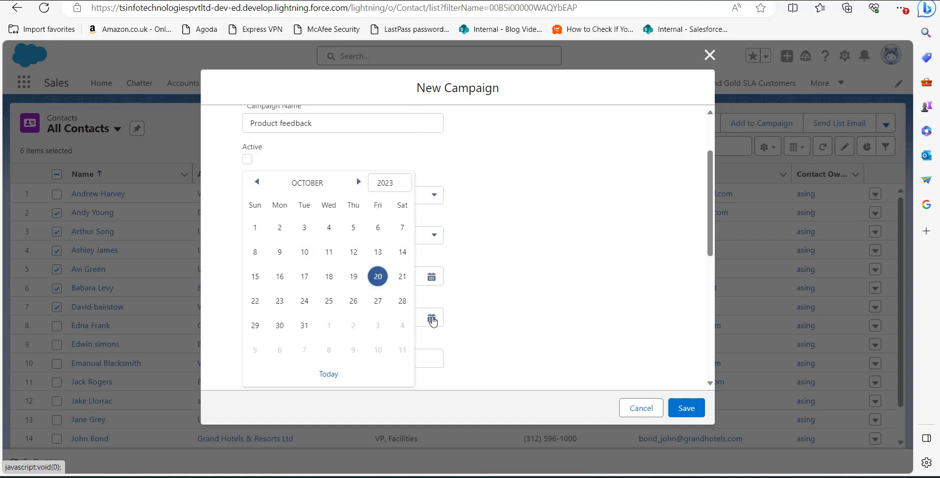
left_click(376, 281)
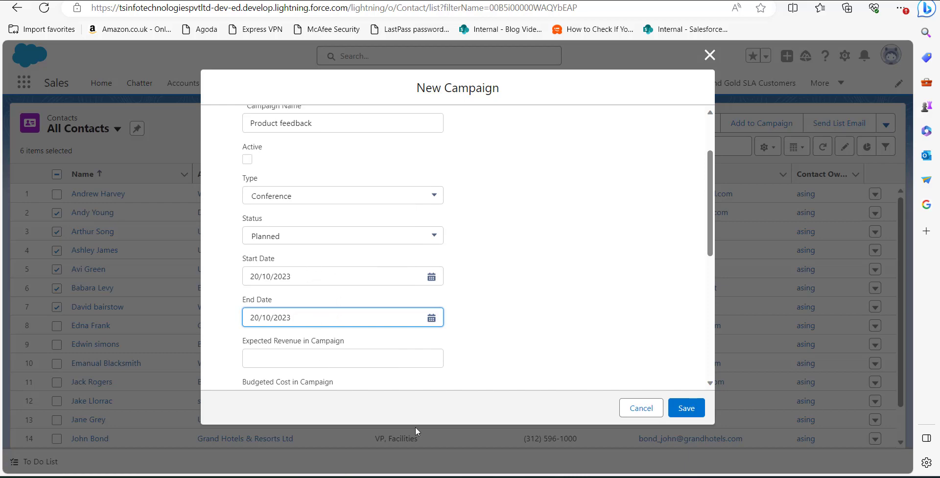
left_click(690, 410)
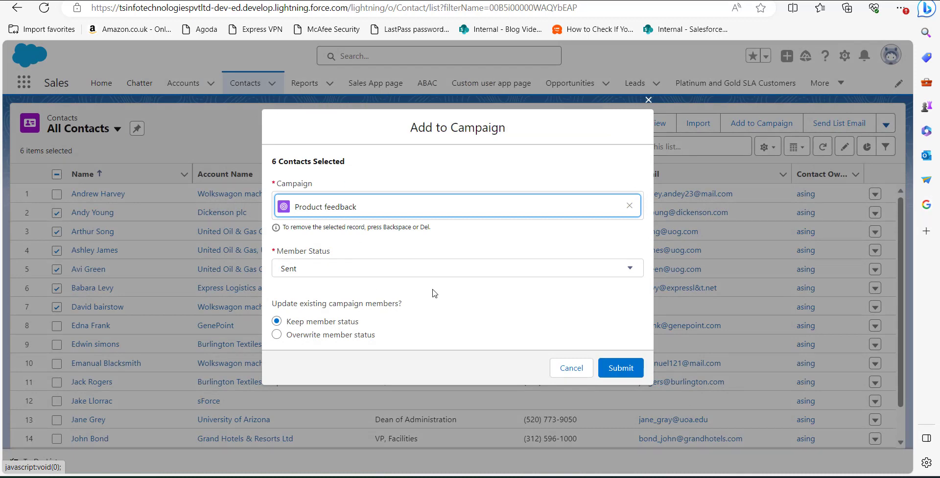
Submit the six contacts to Product feedback, then expand the More tabs menu.
left_click(615, 370)
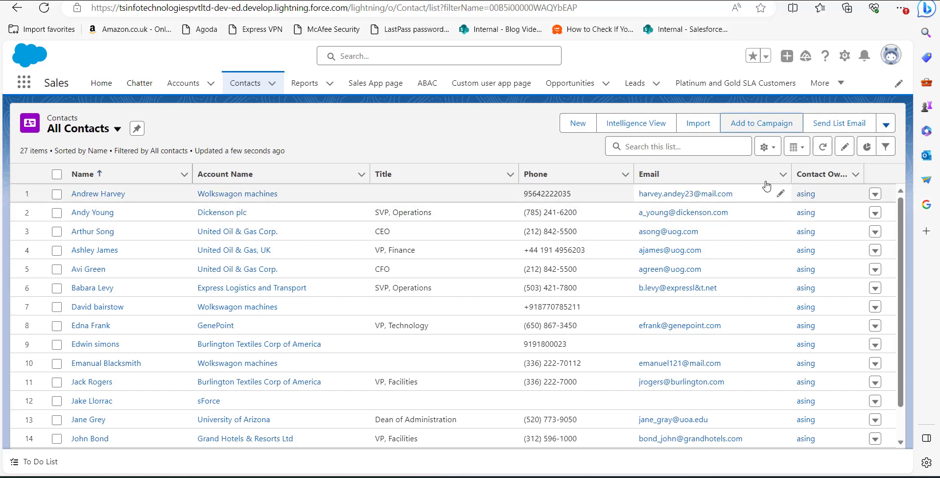
left_click(832, 93)
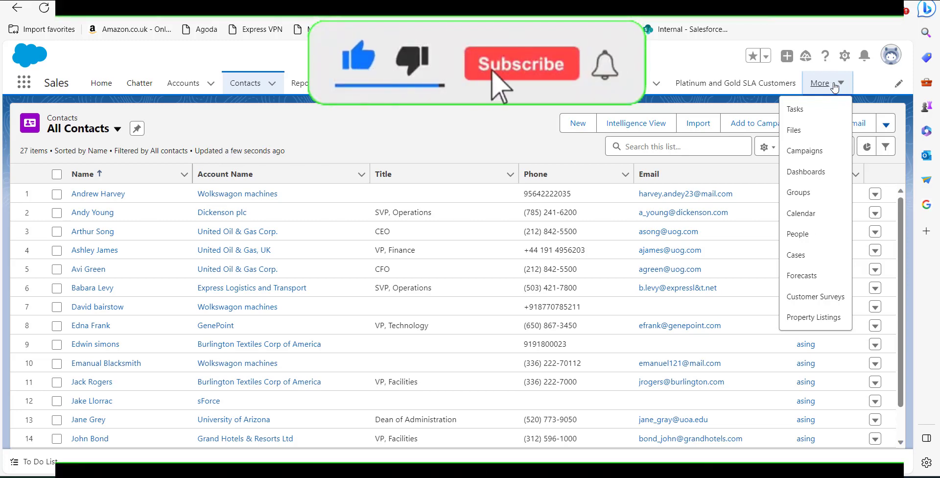
Open the Product feedback campaign from Campaigns and scroll to its six Sent members.
left_click(800, 152)
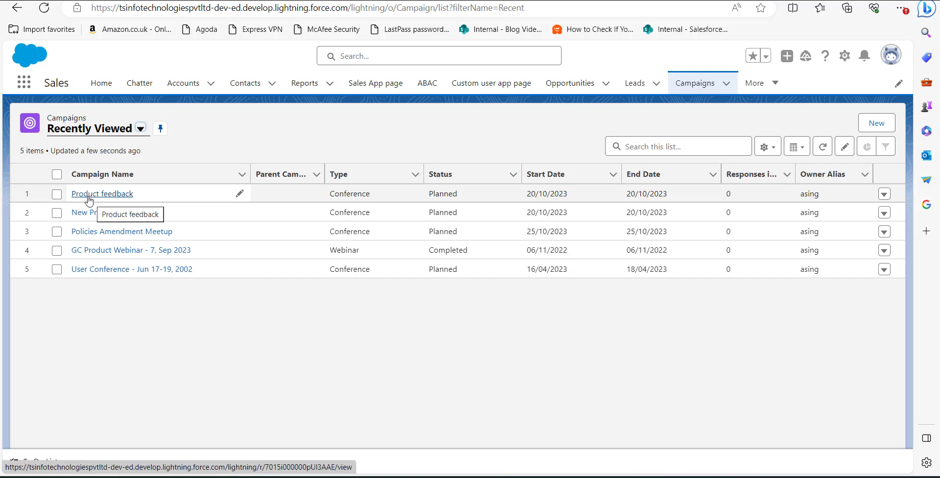
left_click(90, 196)
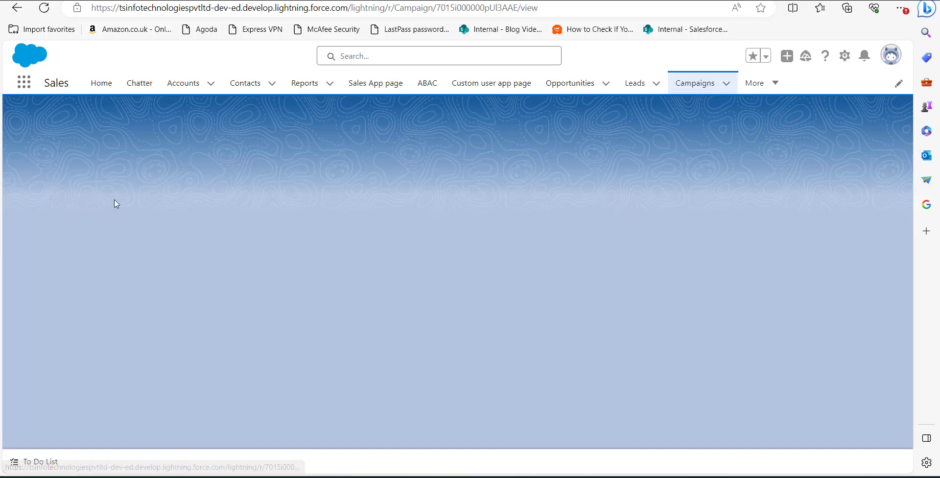
scroll(249, 267, "down", 15)
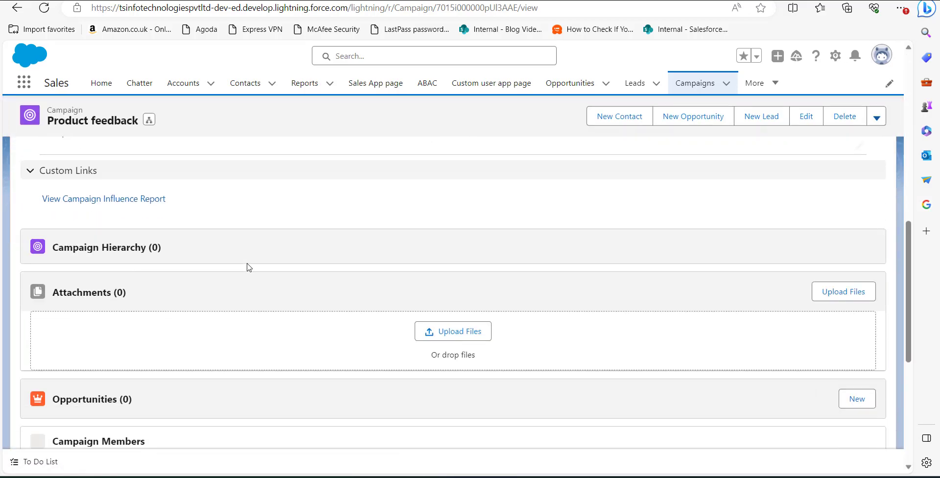
scroll(249, 268, "down", 2)
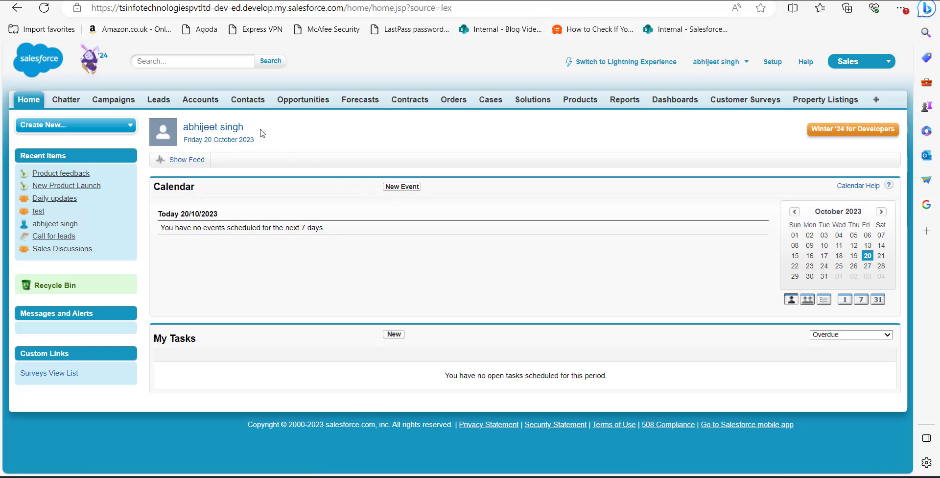
In Classic All Contacts, select the second through seventh contacts and choose Add to Campaign.
left_click(247, 108)
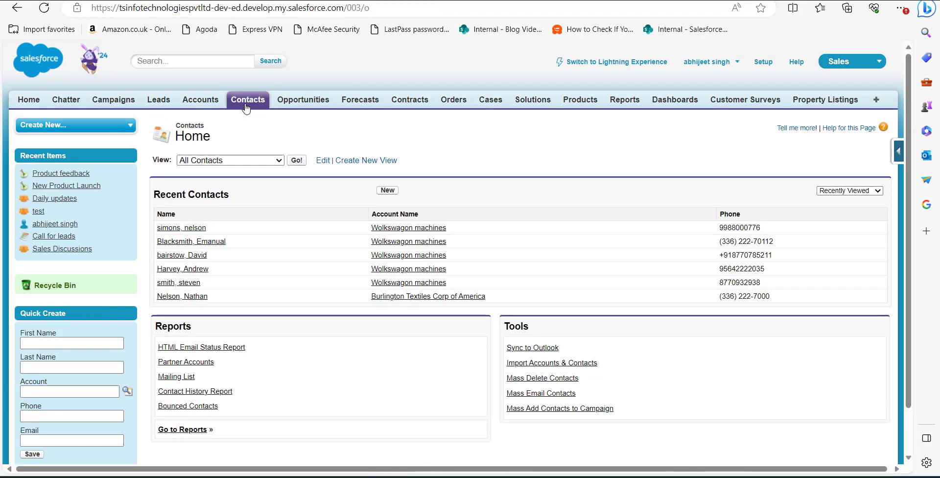
left_click(296, 160)
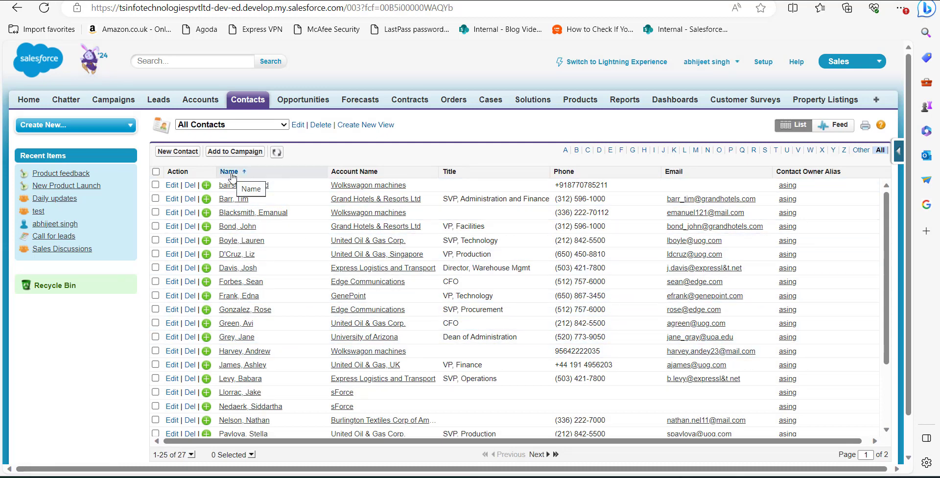
left_click(156, 199)
left_click(155, 211)
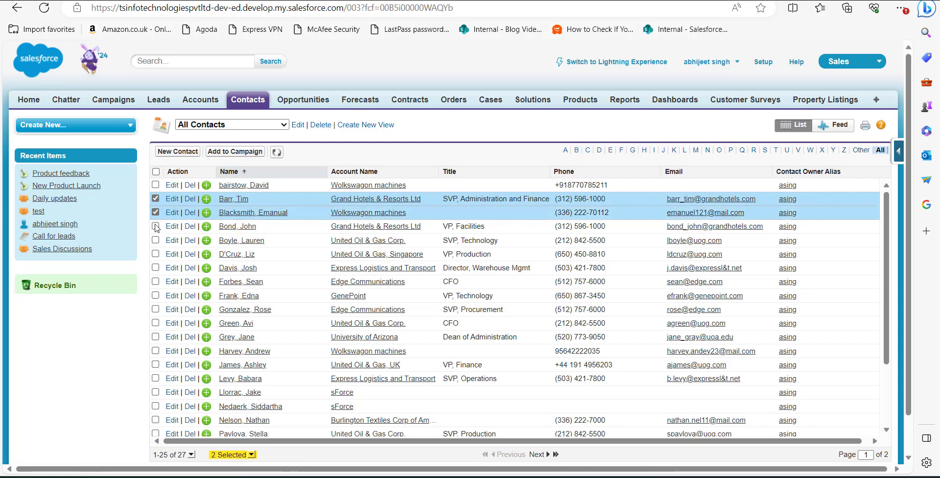
left_click(155, 226)
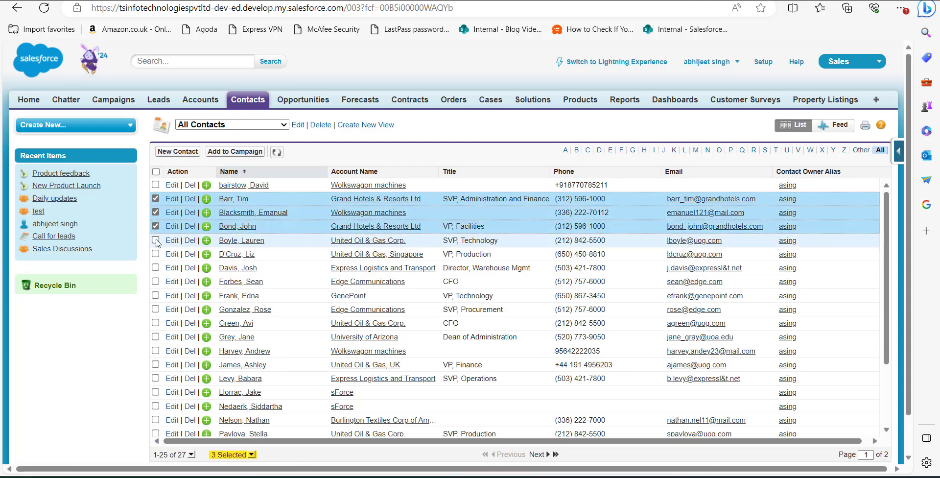
left_click(155, 240)
left_click(155, 254)
left_click(155, 267)
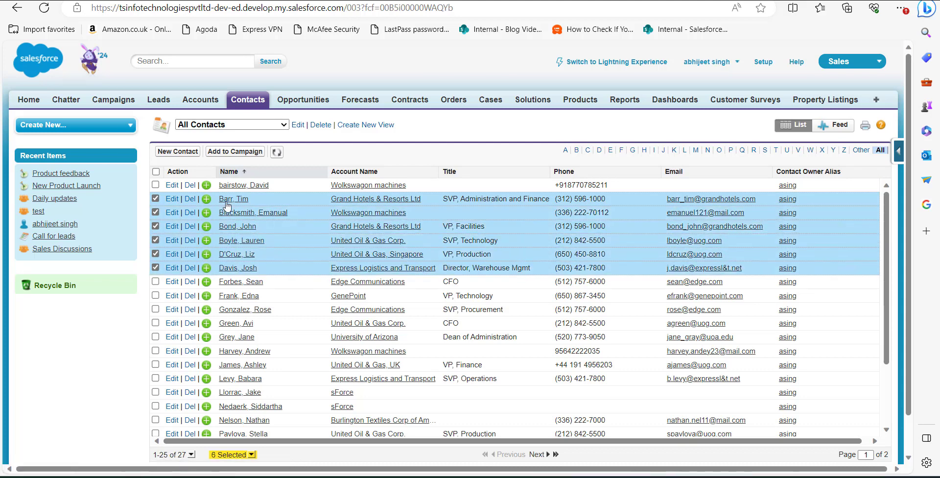
left_click(235, 152)
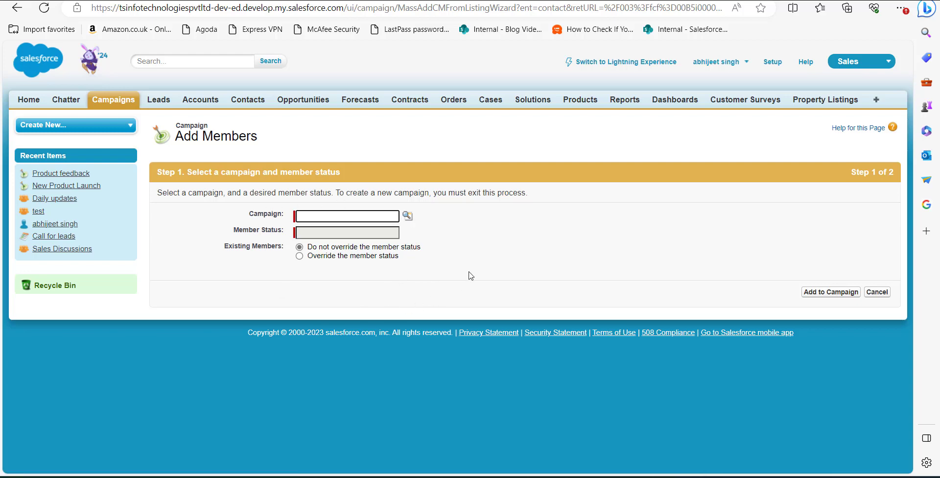
Look up the User Conference - Jun 17-19, 2002 campaign, choose member status Sent, and add the contacts.
left_click(408, 222)
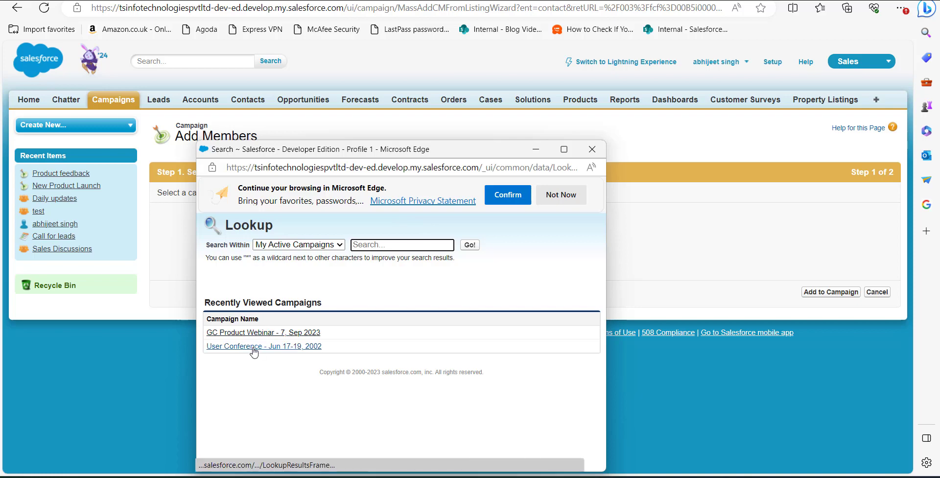
left_click(249, 347)
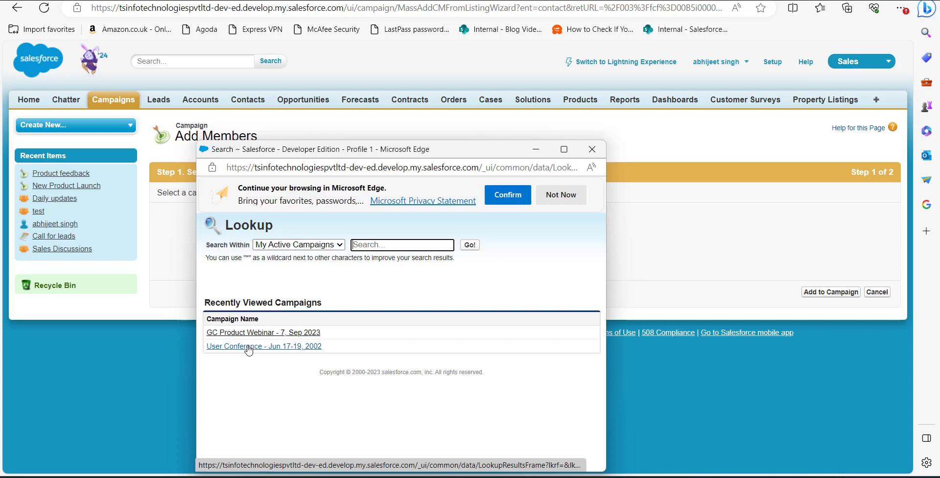
left_click(250, 347)
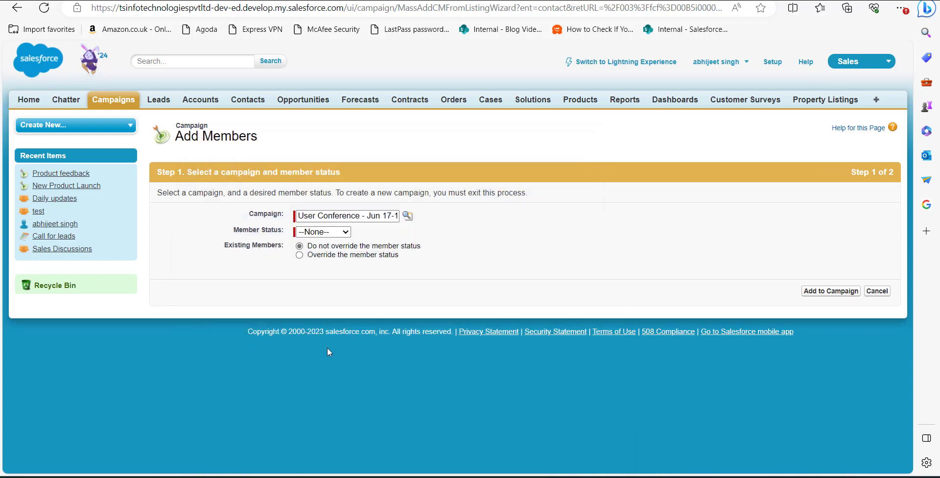
left_click(336, 233)
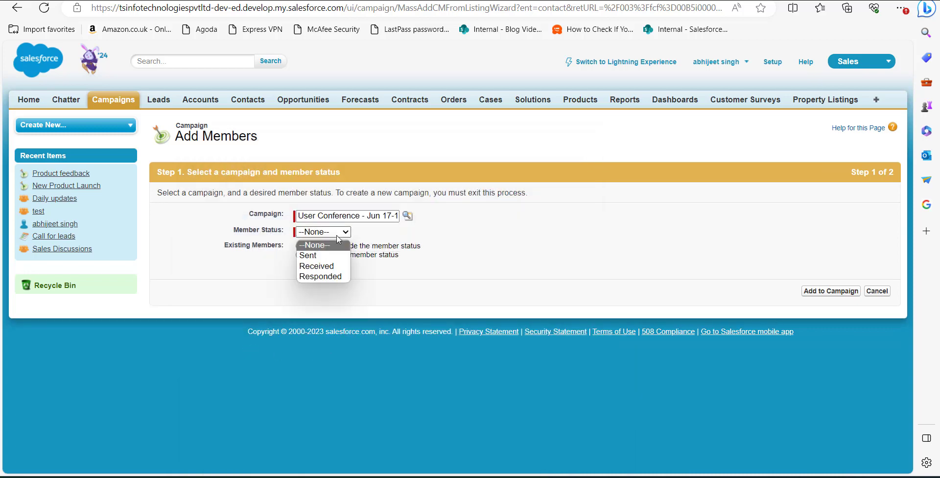
left_click(318, 256)
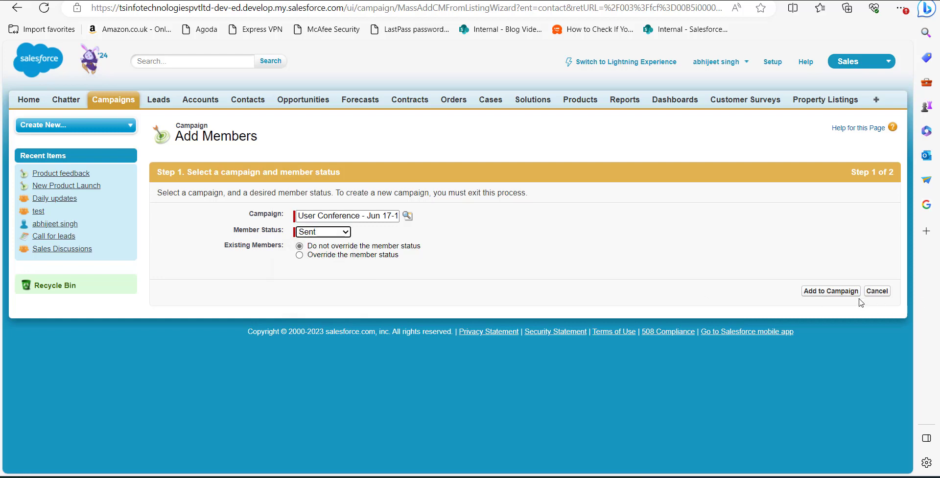
left_click(818, 293)
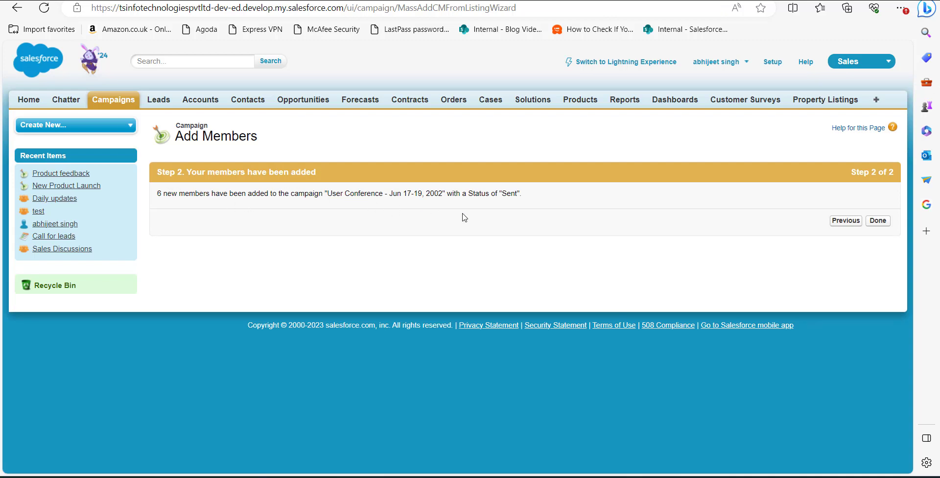
Finish the wizard and open User Conference - Jun 17-19, 2002 to view its six Sent members.
left_click(879, 221)
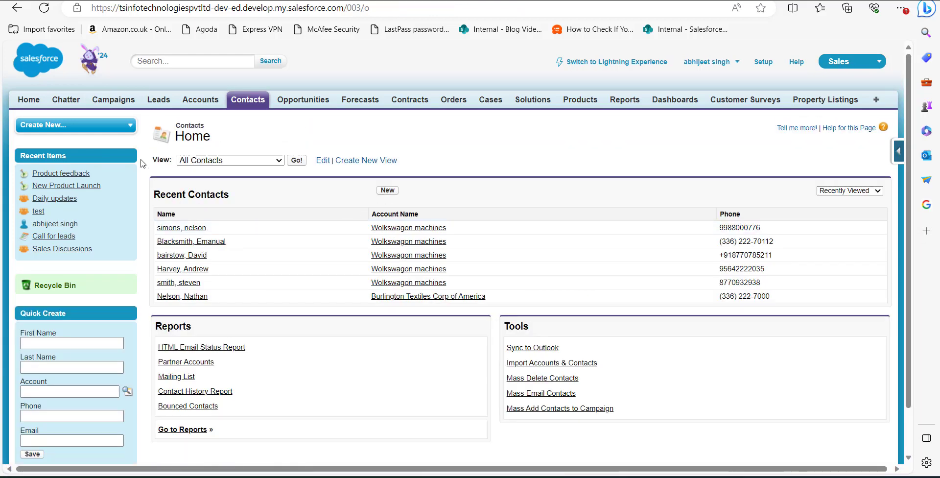
left_click(113, 100)
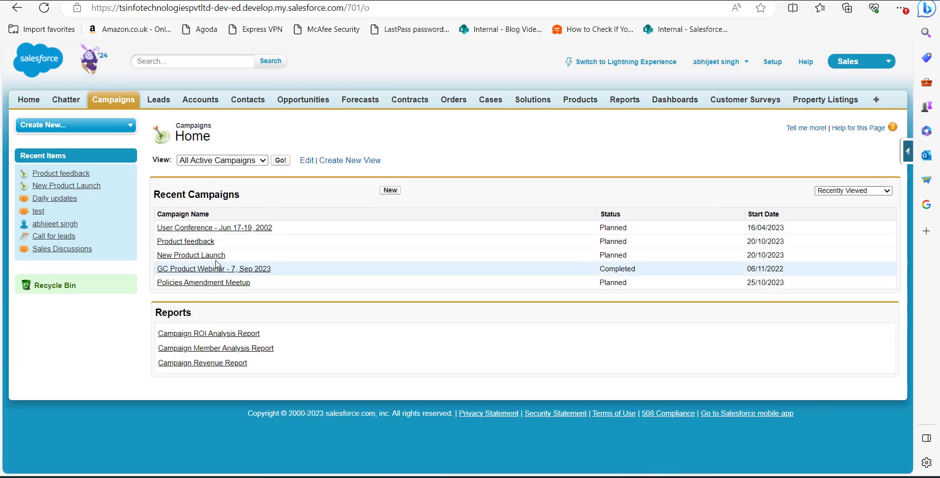
left_click(206, 228)
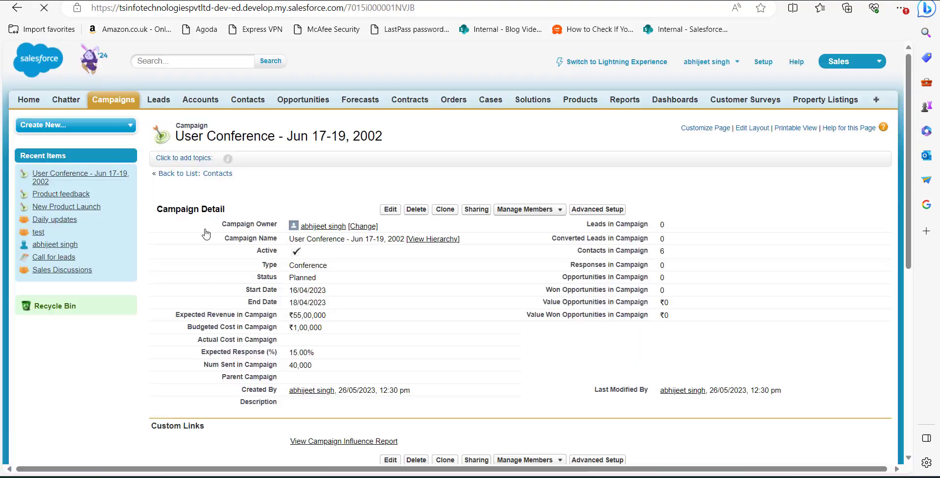
scroll(207, 234, "down", 10)
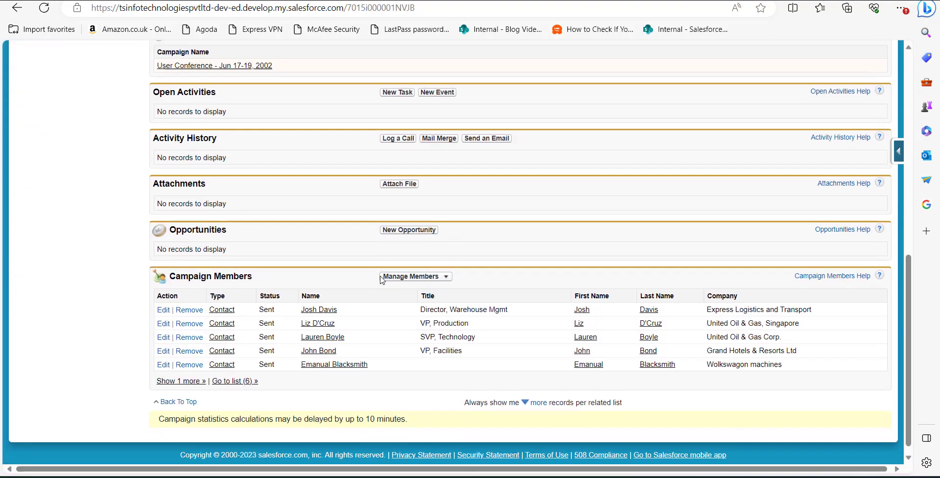